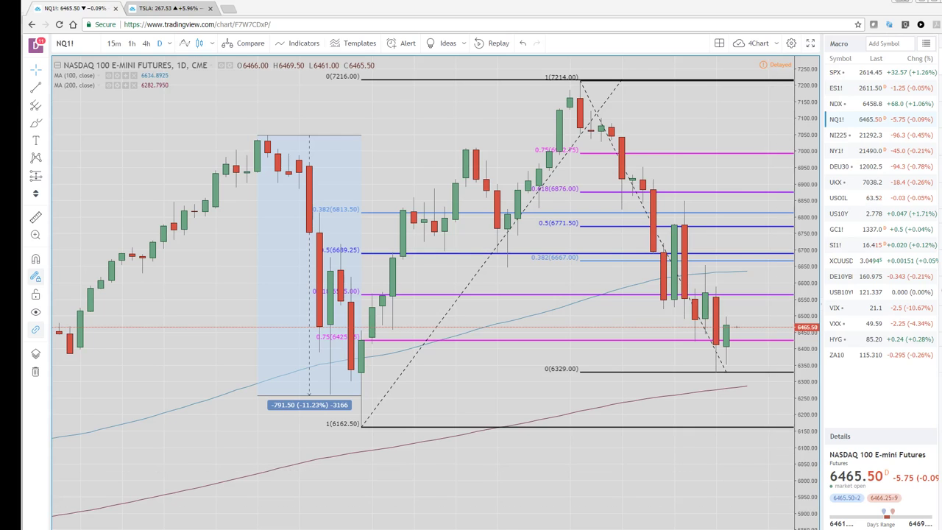
Restore the NQ1! layout to its four-chart grid of 15m, 240m, daily and weekly views.
key("alt+Return")
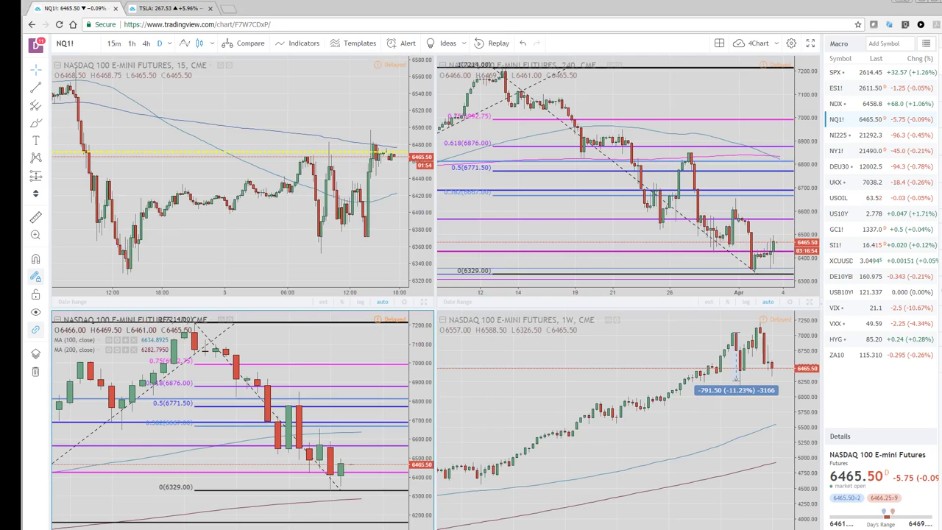
Maximise the 240-minute NQ1! chart with its Fibonacci levels and zoom in.
key("alt+Return")
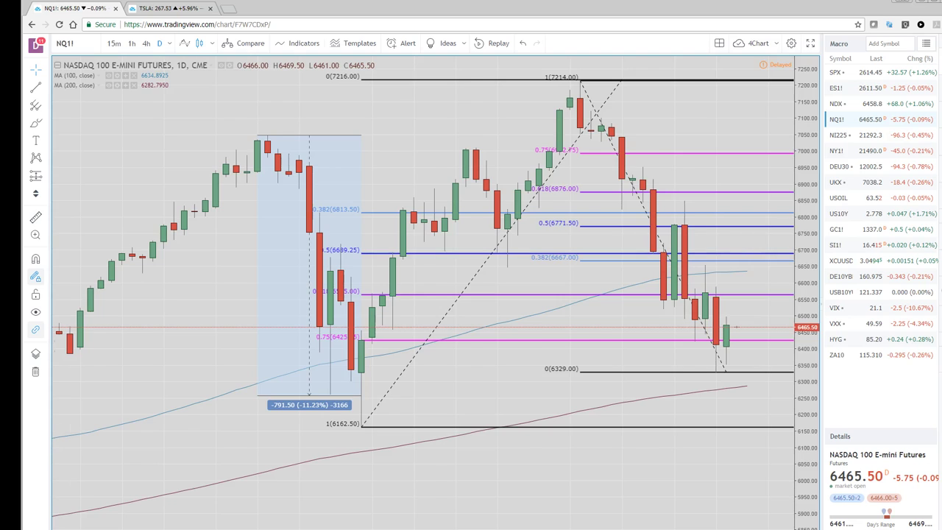
key("alt+Return")
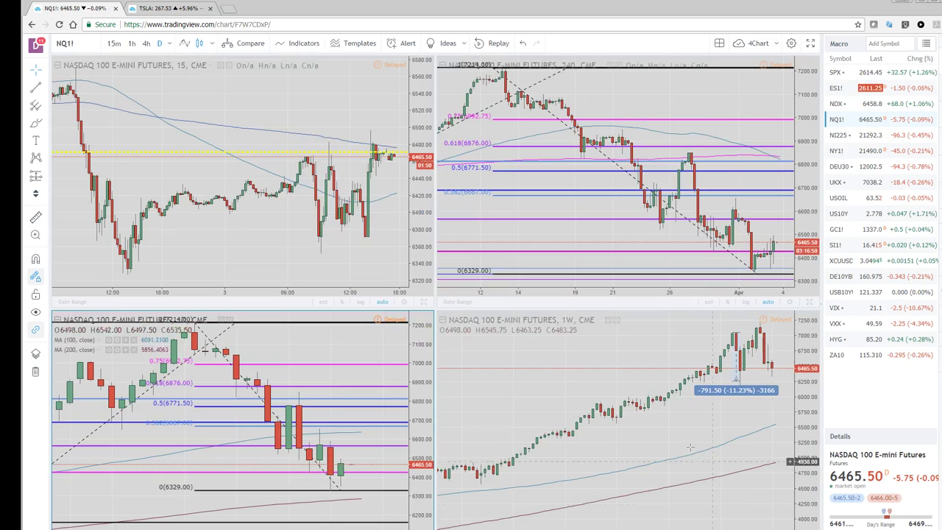
left_click(809, 304)
scroll(590, 270, "up", 2)
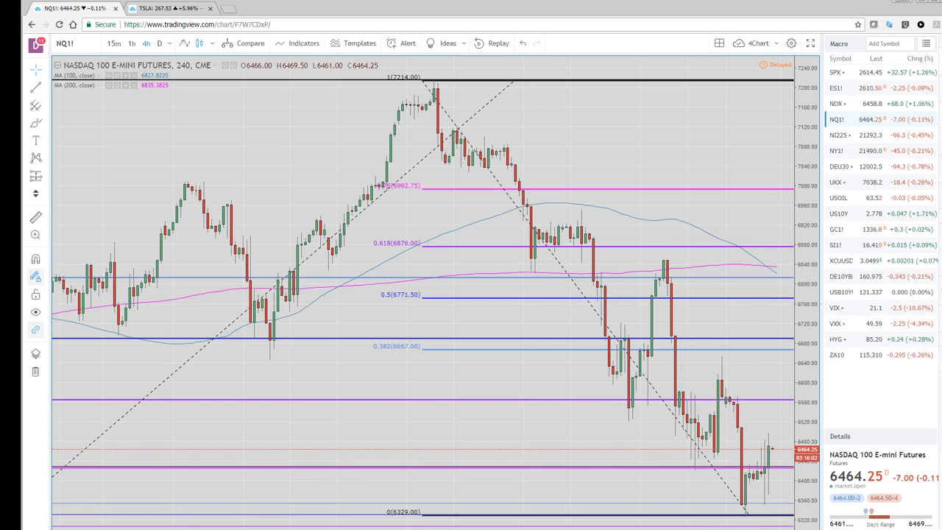
Maximise and zoom the 15-minute chart, then switch it from ES1! to US10Y.
key("alt+Return")
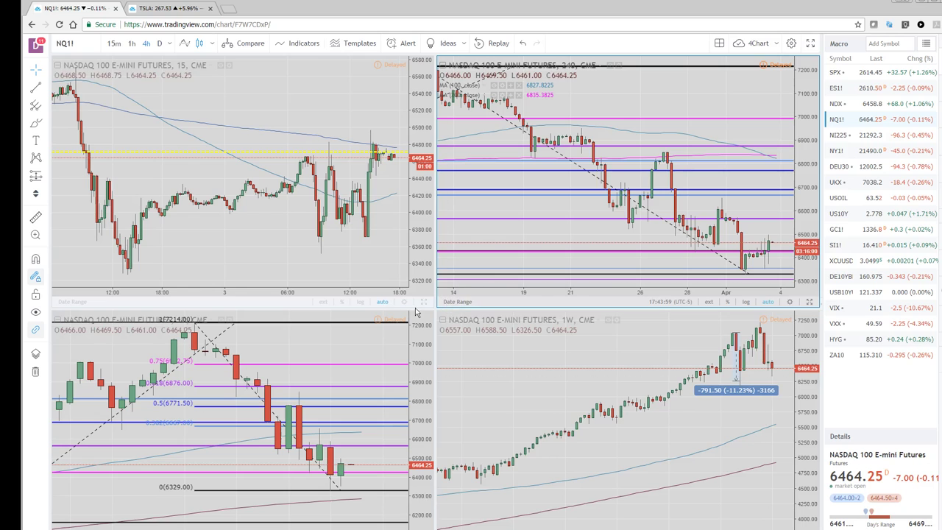
key("alt+Return")
scroll(473, 383, "up", 3)
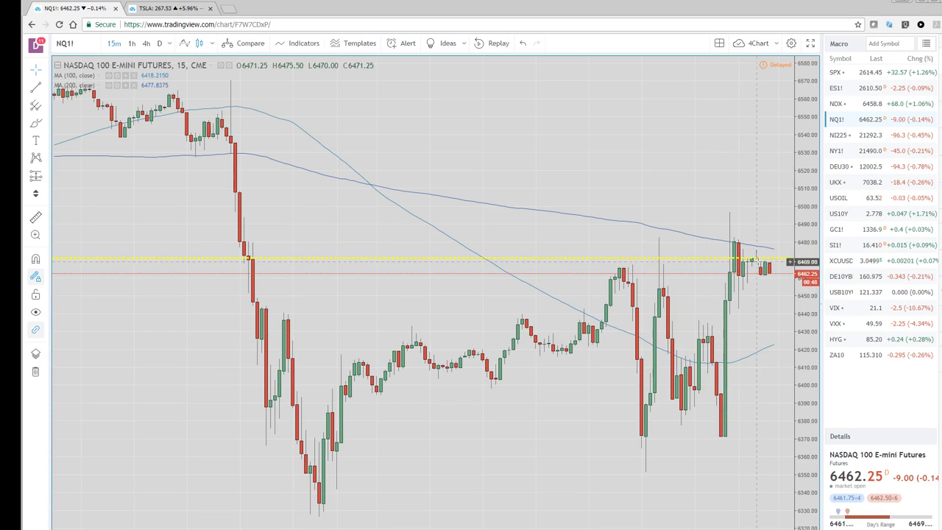
left_click(855, 88)
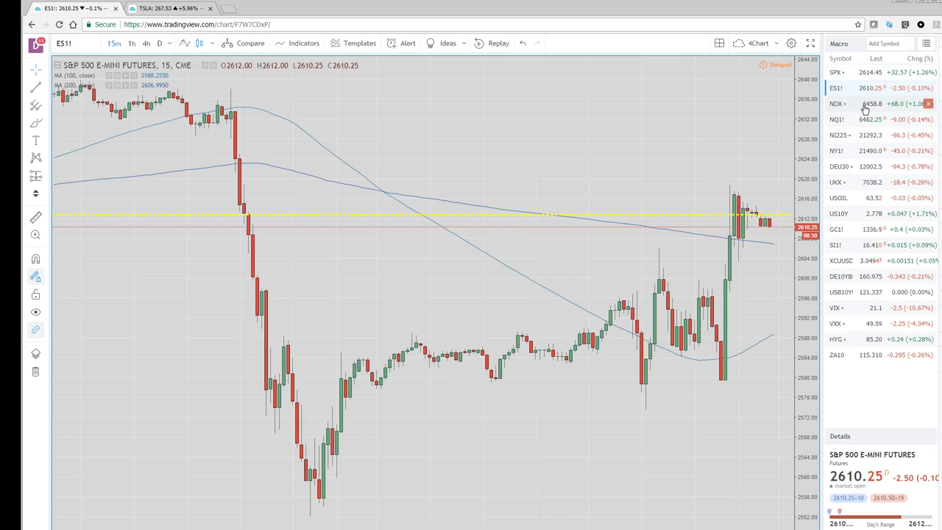
left_click(886, 218)
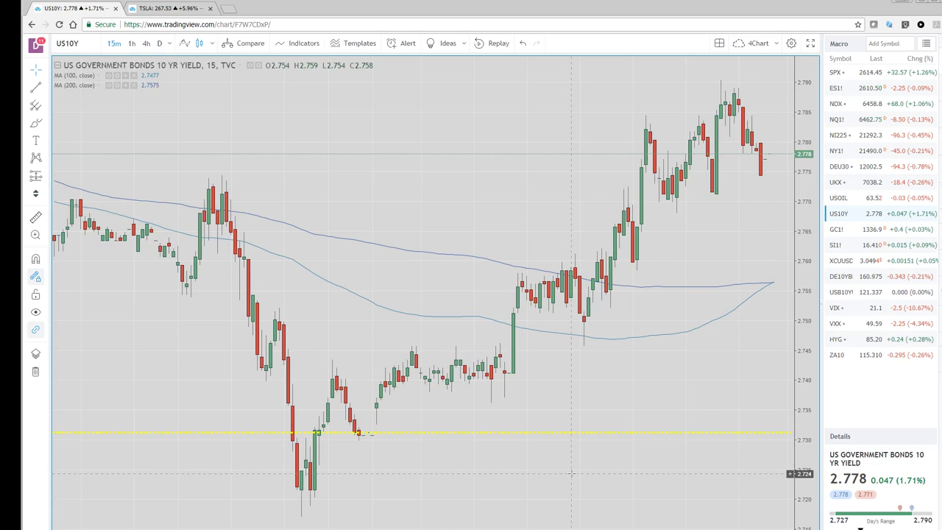
Change the US10Y chart timeframe from 60 minutes to daily (D).
type("60")
key("Return")
type("D")
key("Return")
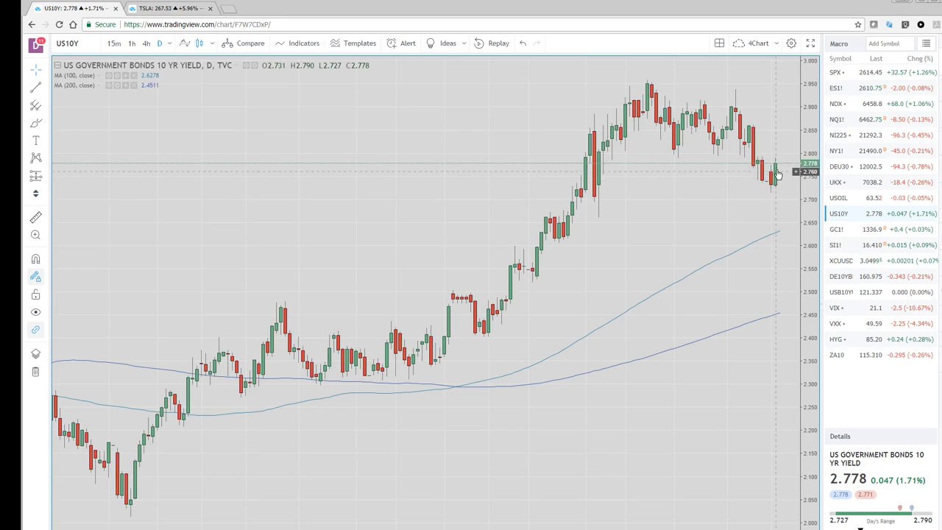
Switch the watchlist to Currencies, then to the Crypto list.
left_click(926, 44)
left_click(883, 168)
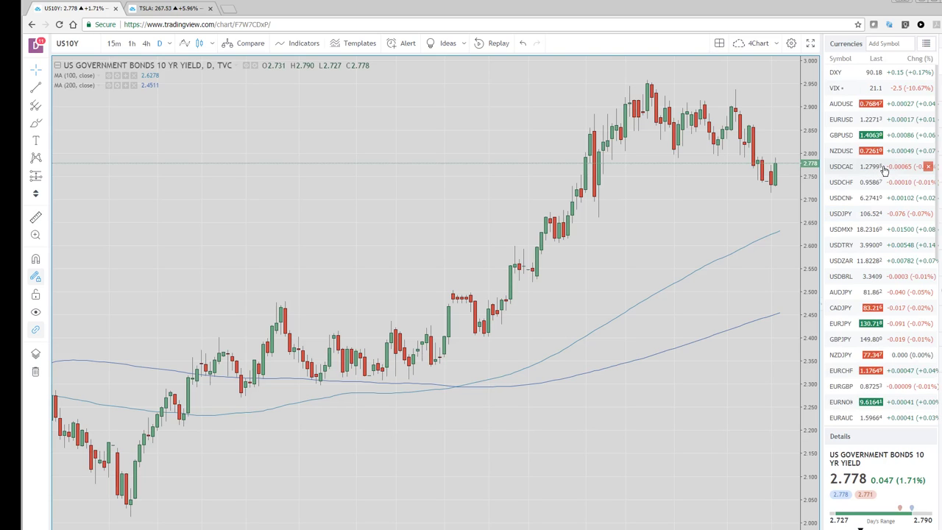
left_click(925, 44)
left_click(903, 148)
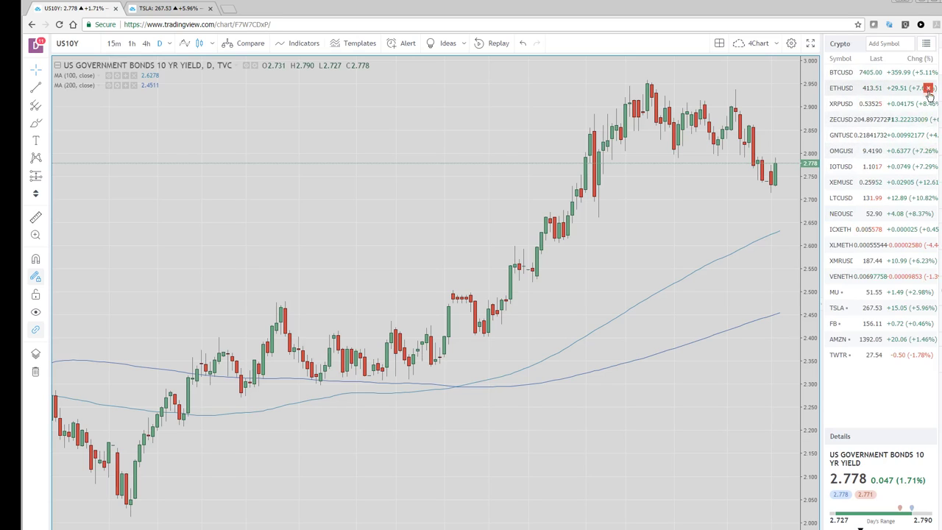
Step through the XRPUSD and BTCUSD charts, ending on Tesla (TSLA) daily.
left_click(878, 109)
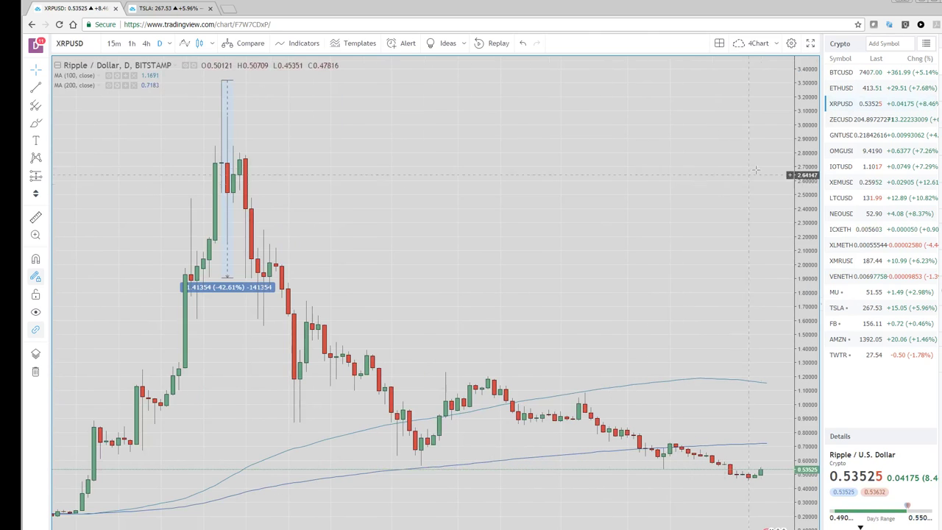
left_click(843, 77)
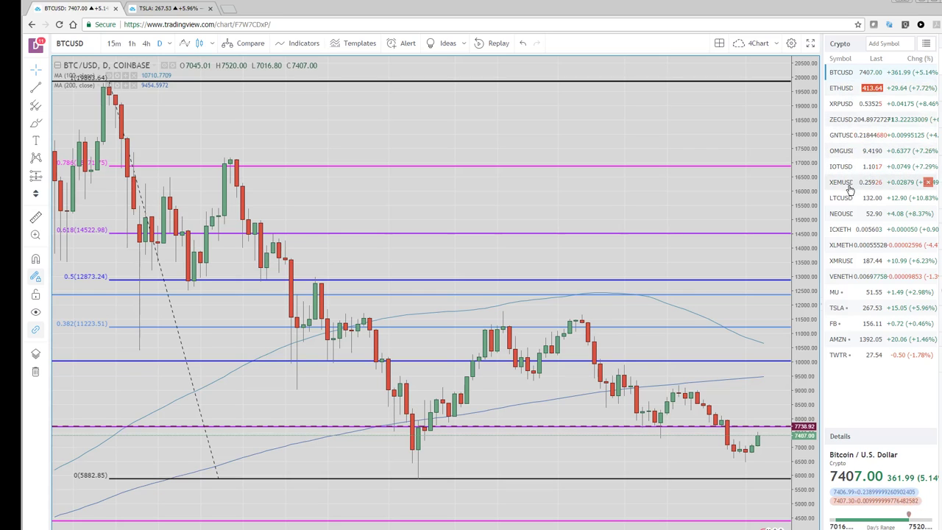
left_click(837, 309)
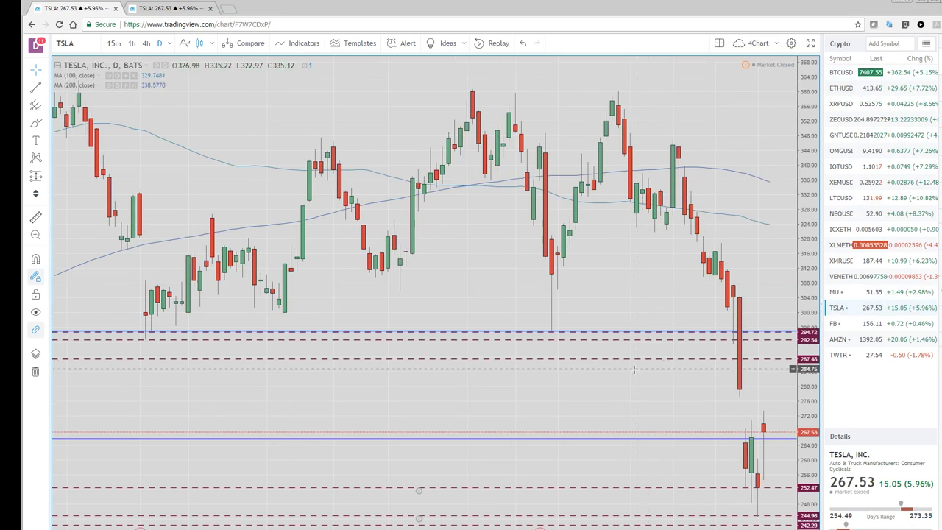
Zoom the TSLA daily chart into recent candles around the 294.72–242.29 levels.
scroll(712, 225, "up", 2)
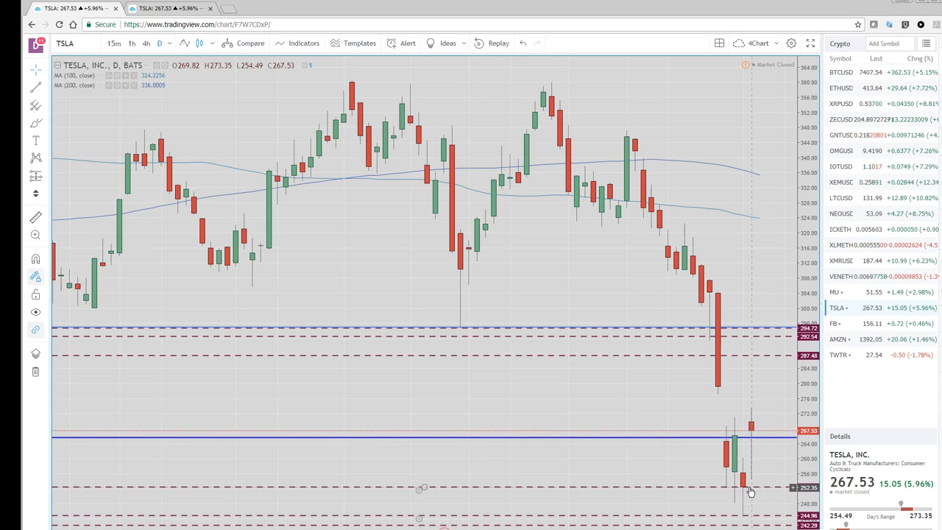
scroll(688, 392, "up", 2)
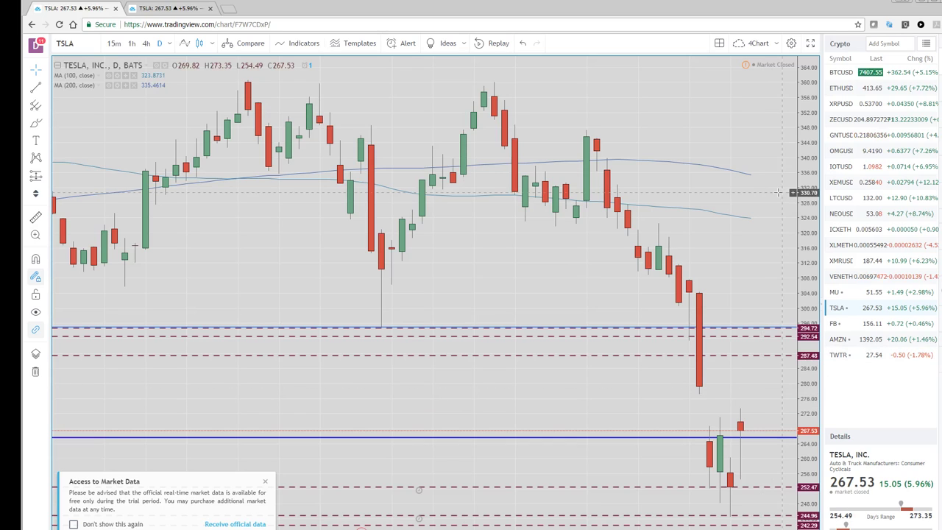
Switch the watchlist to Currencies and load the USDJPY daily chart.
left_click(925, 45)
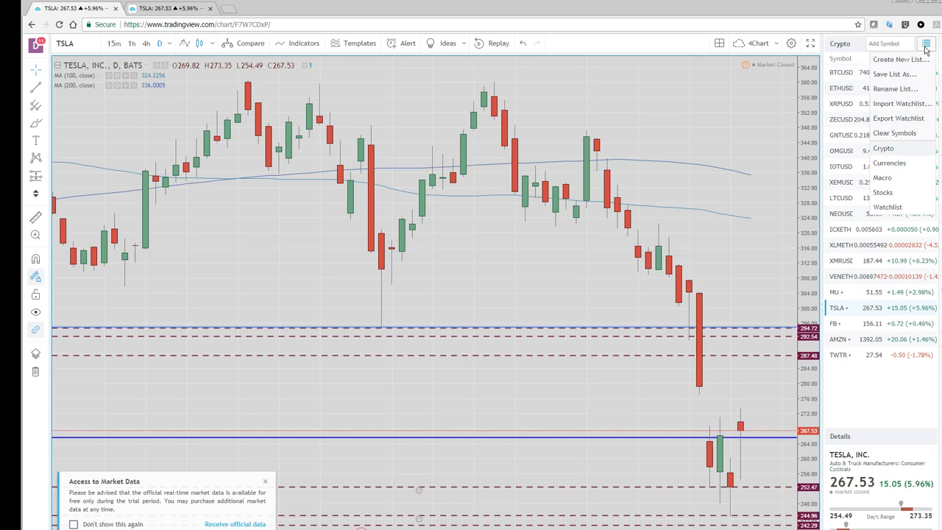
left_click(889, 166)
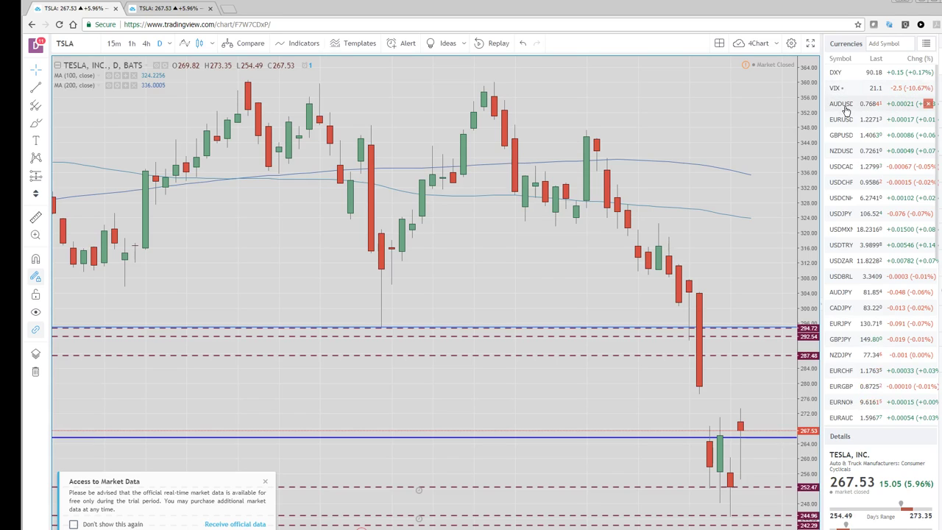
left_click(844, 214)
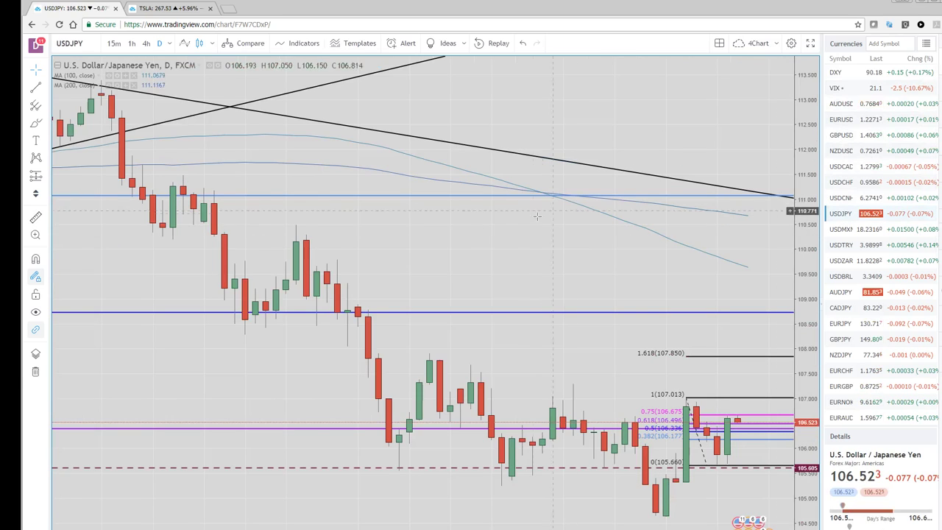
Zoom into the USDJPY chart, then switch to the AUDJPY daily chart.
scroll(265, 320, "up", 1)
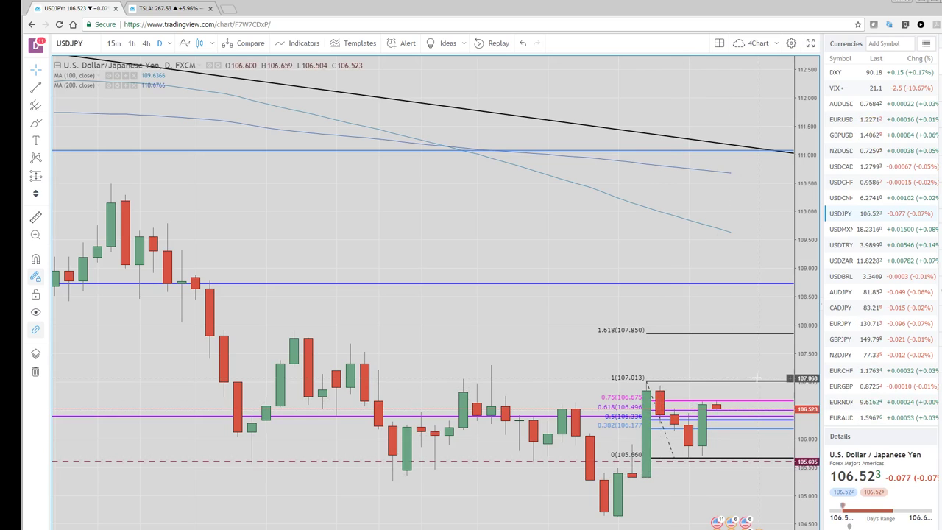
left_click(845, 293)
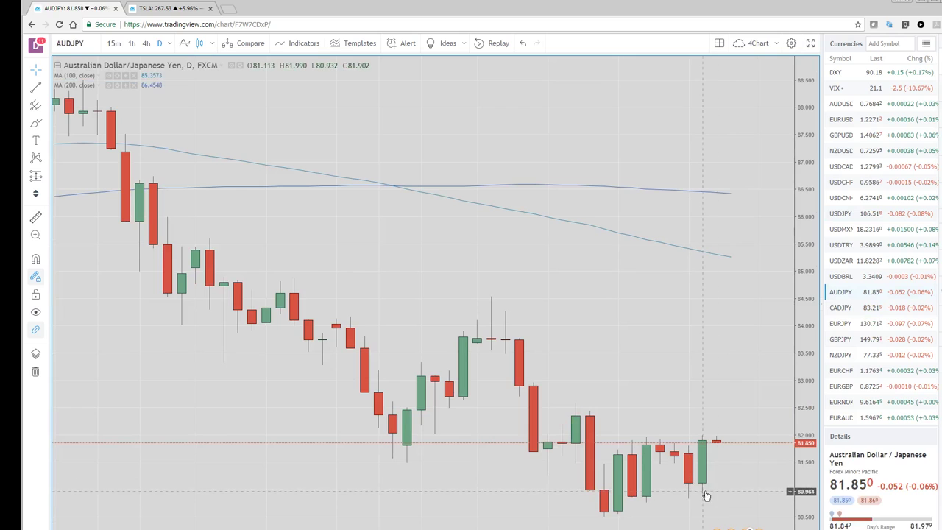
Review CADJPY and EURJPY, then load GBPJPY daily and zoom in on its trendline.
left_click(842, 313)
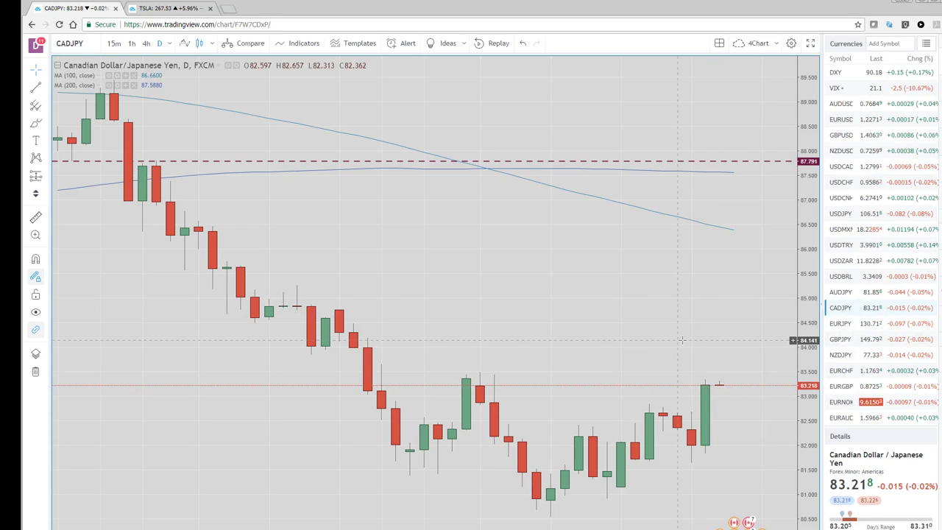
left_click(841, 326)
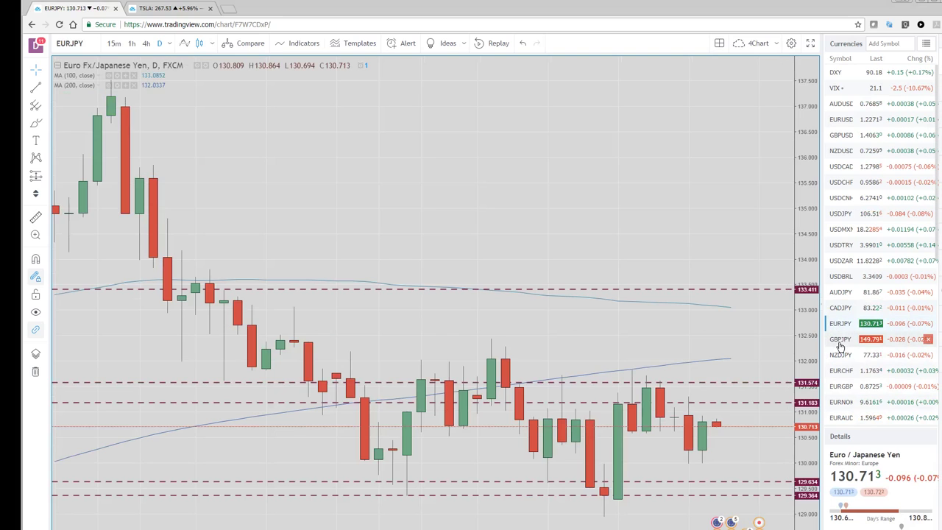
left_click(839, 340)
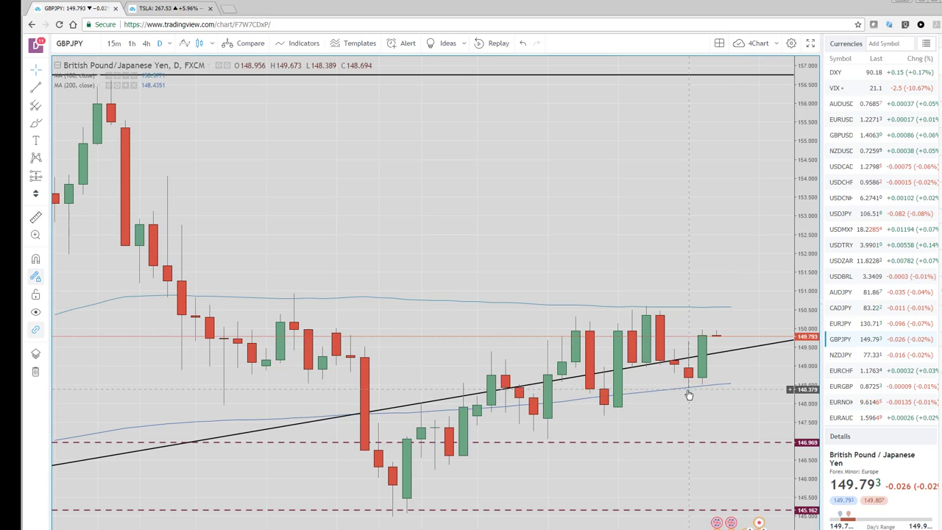
scroll(687, 394, "up", 2)
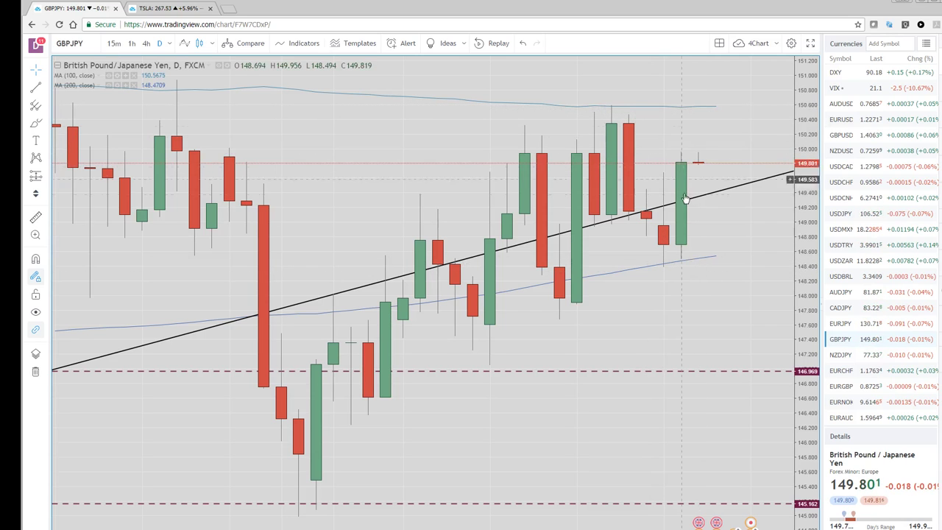
Switch the chart to NZDJPY daily, last price 77.337.
left_click(842, 356)
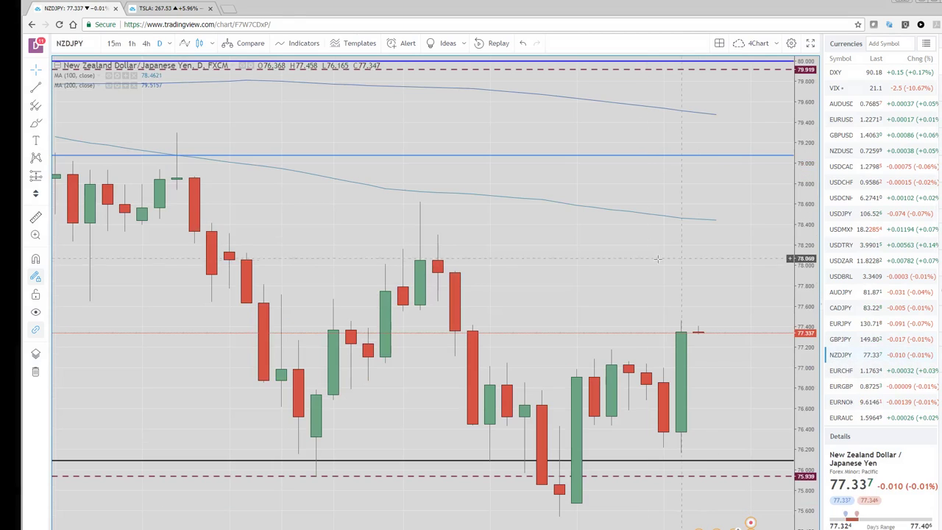